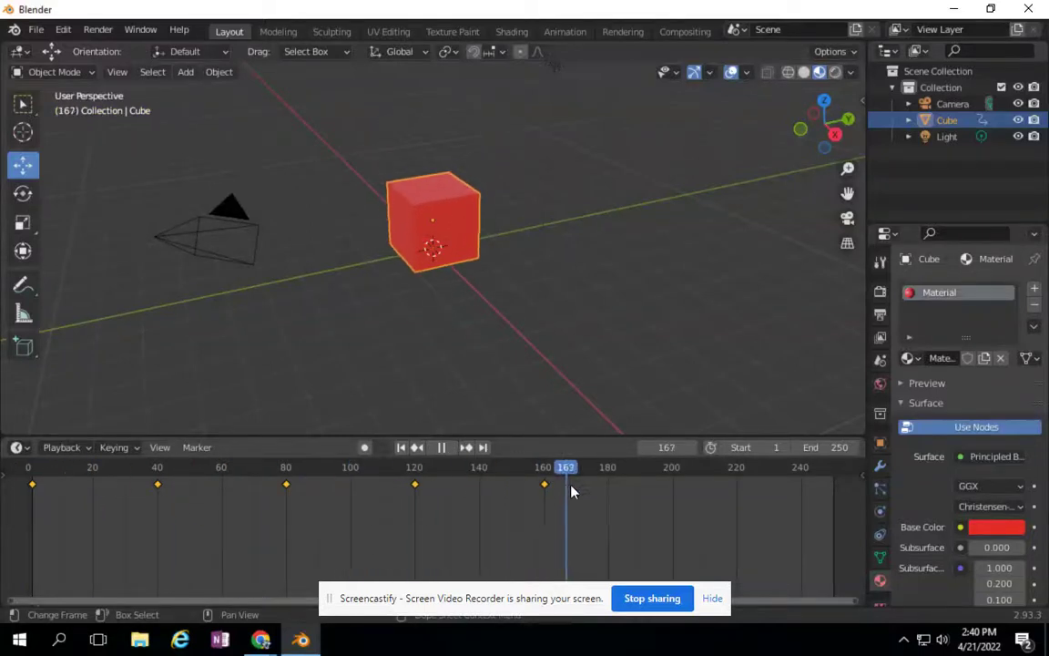
{"action": "key", "text": "space"}
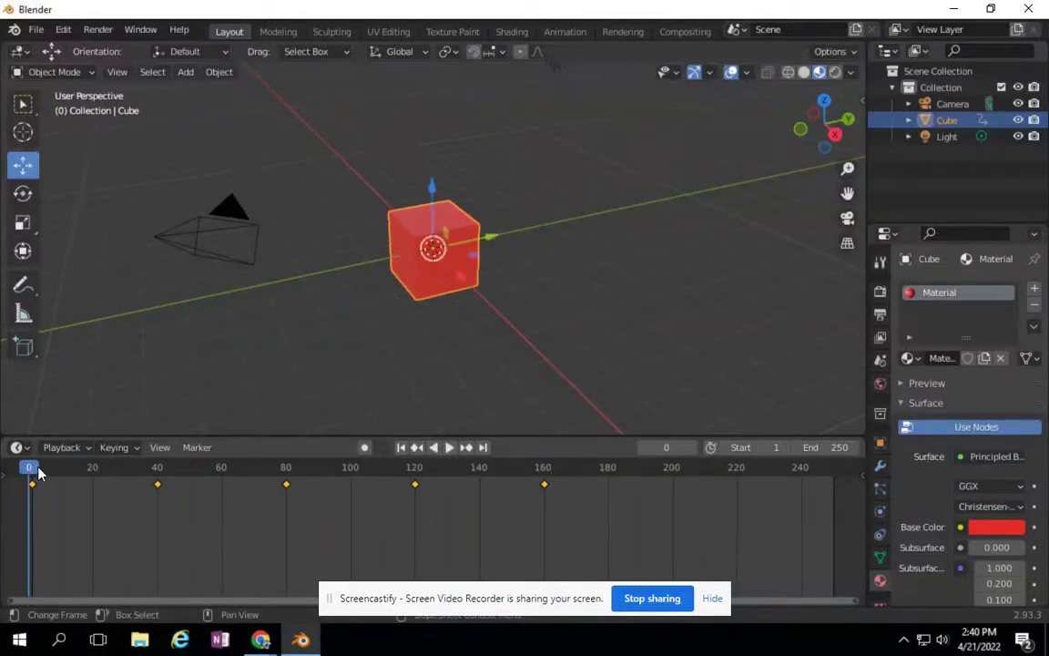
Play the cube animation and stop it at frame 122.
{"action": "left_click", "coordinate": [447, 453]}
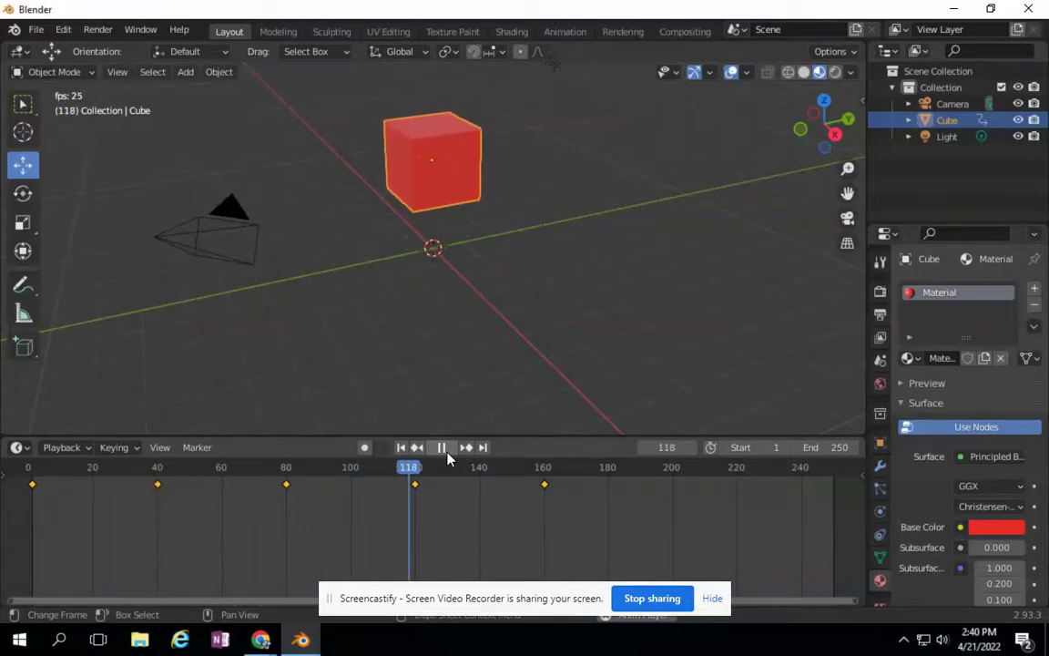
{"action": "left_click", "coordinate": [446, 450]}
{"action": "left_click", "coordinate": [97, 29]}
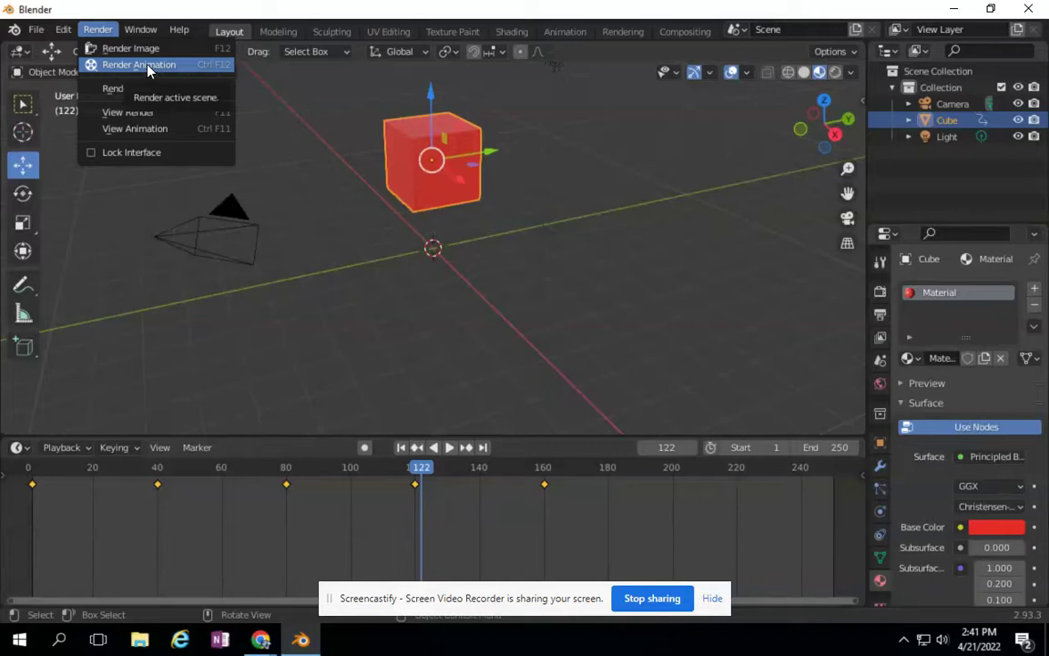
Look through the scene camera and walk it backward until the whole red cube fits the frame.
{"action": "left_click", "coordinate": [848, 221]}
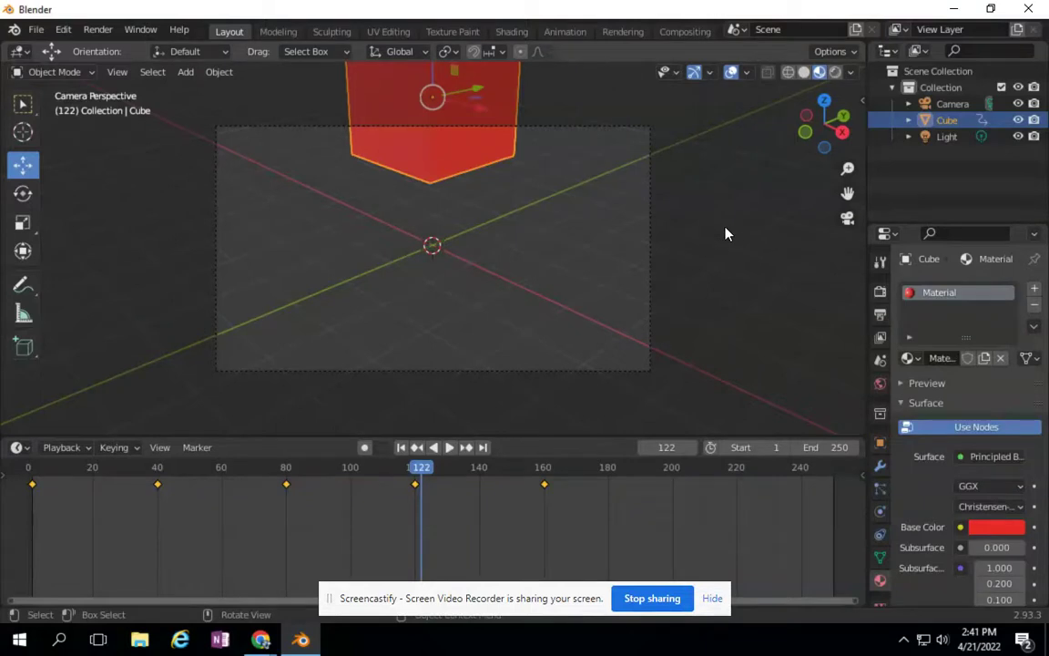
{"action": "key", "text": "shift+grave"}
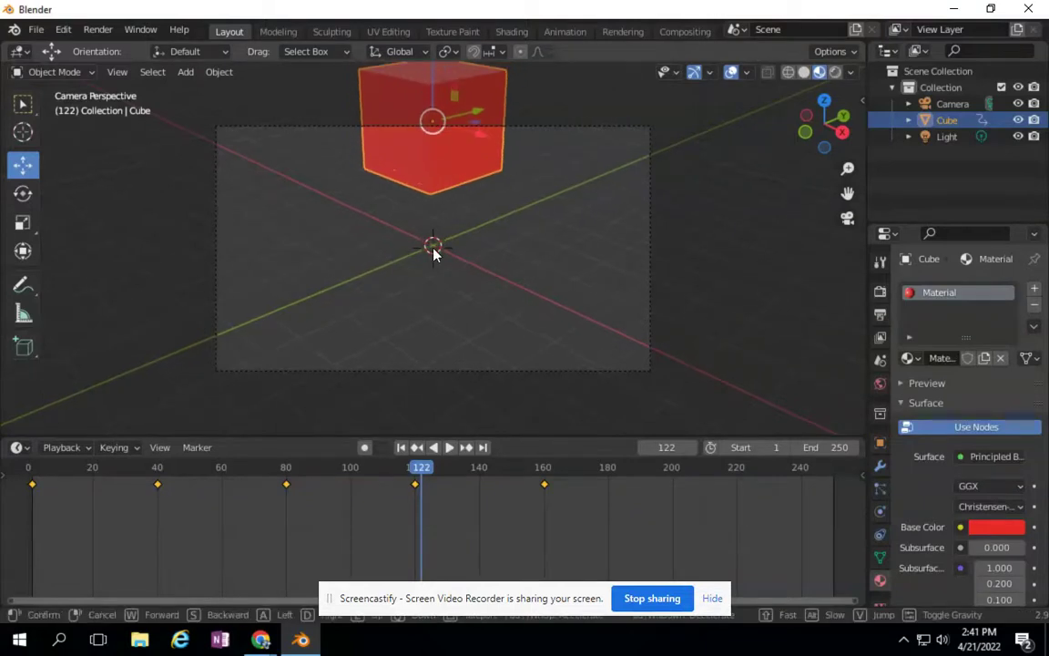
{"action": "key", "text": "s"}
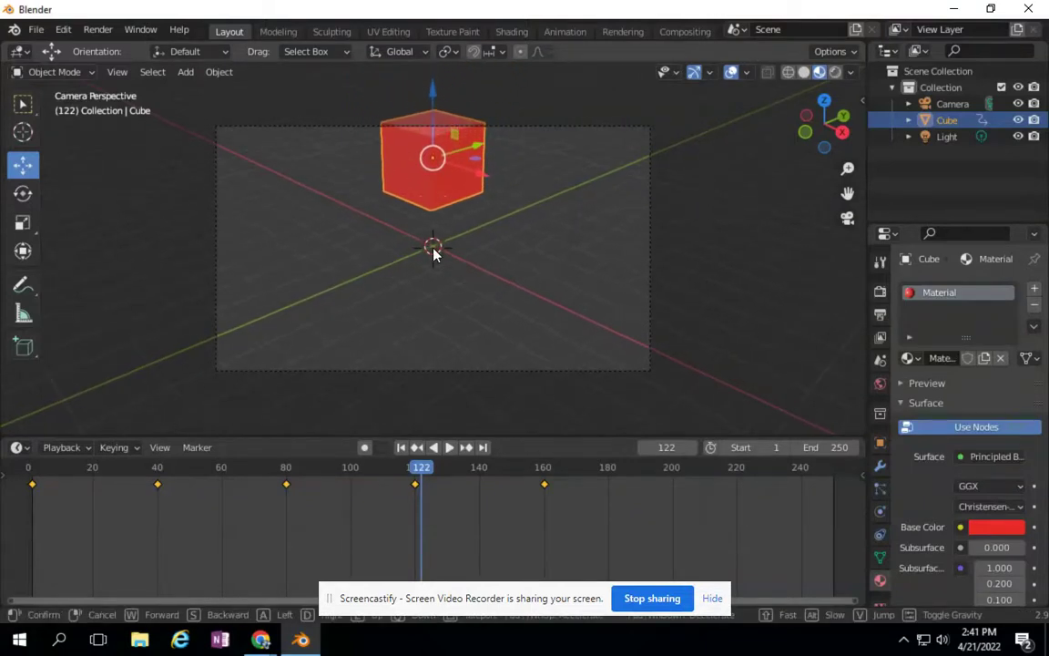
{"action": "mouse_move", "coordinate": [434, 254]}
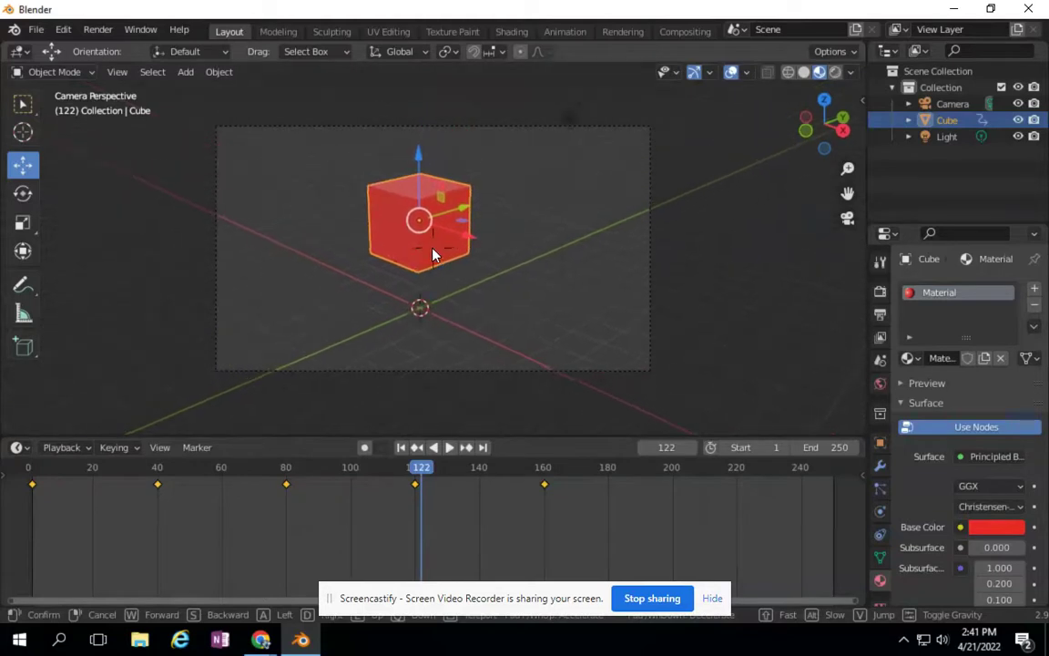
{"action": "left_click", "coordinate": [433, 254]}
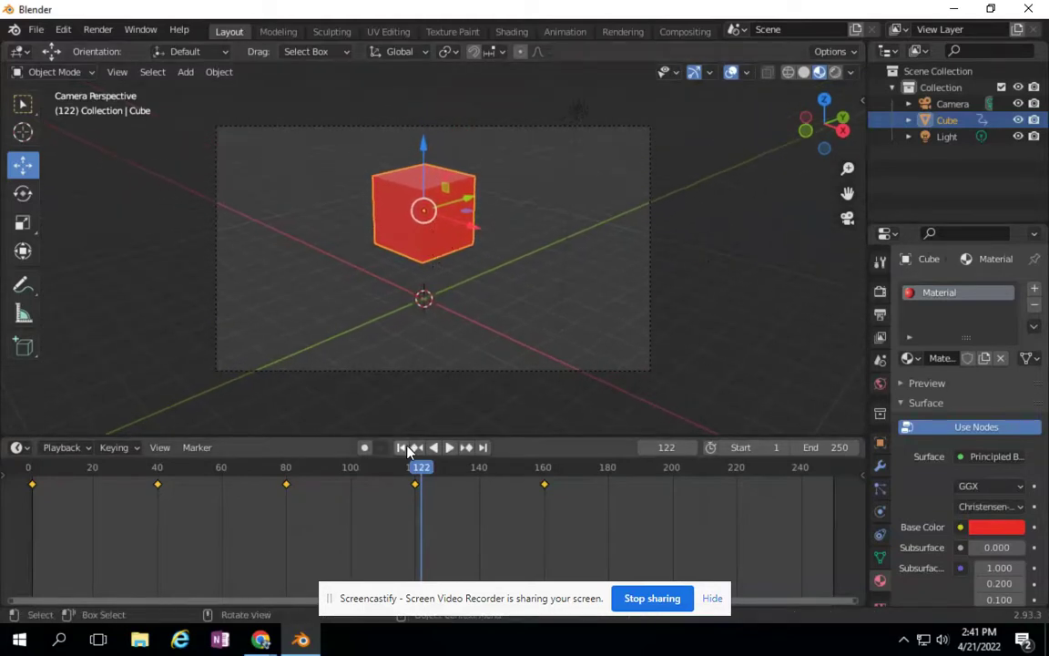
Replay the animation through the camera and scrub the timeline to frame 161.
{"action": "left_click", "coordinate": [449, 447]}
{"action": "left_click", "coordinate": [153, 480]}
{"action": "left_click_drag", "start_coordinate": [153, 480], "coordinate": [550, 511]}
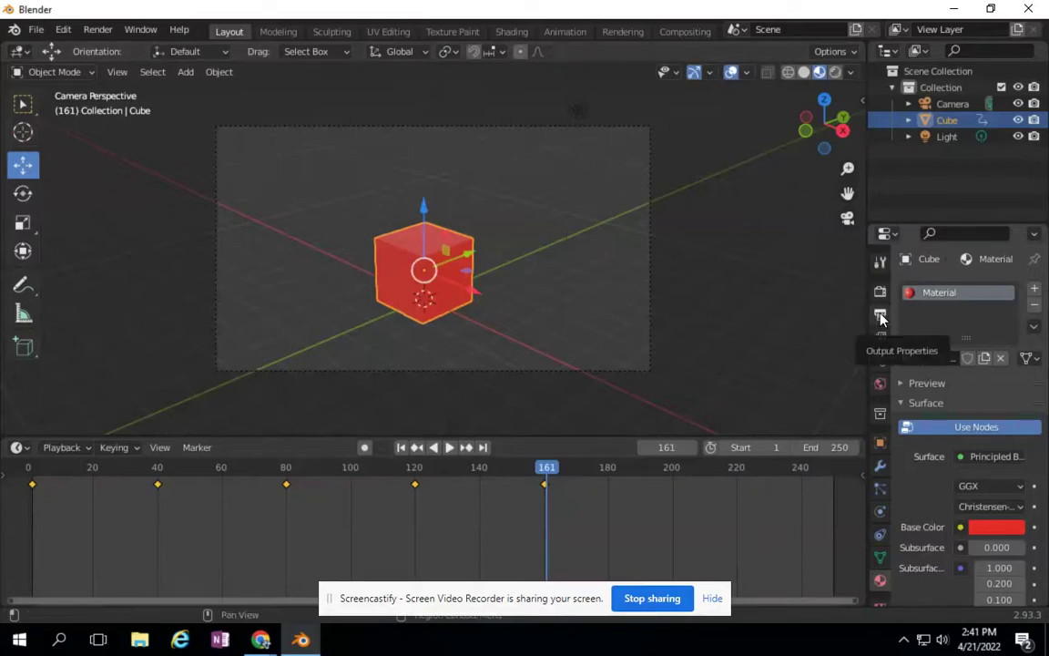
Set the Frame End to 161 in Output Properties.
{"action": "left_click", "coordinate": [880, 316]}
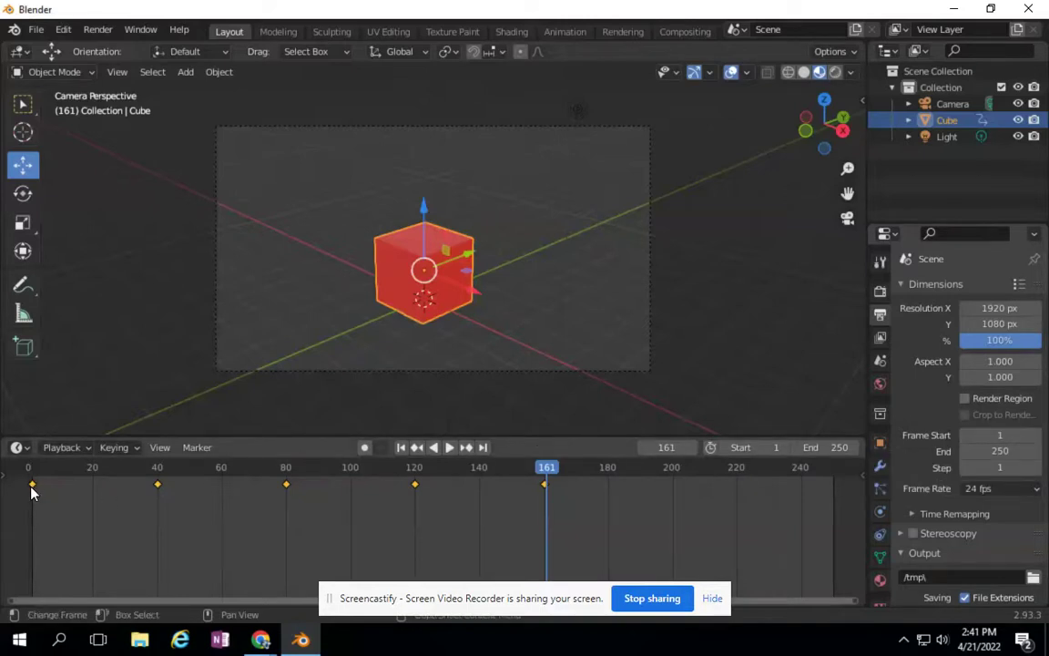
{"action": "left_click", "coordinate": [1003, 451]}
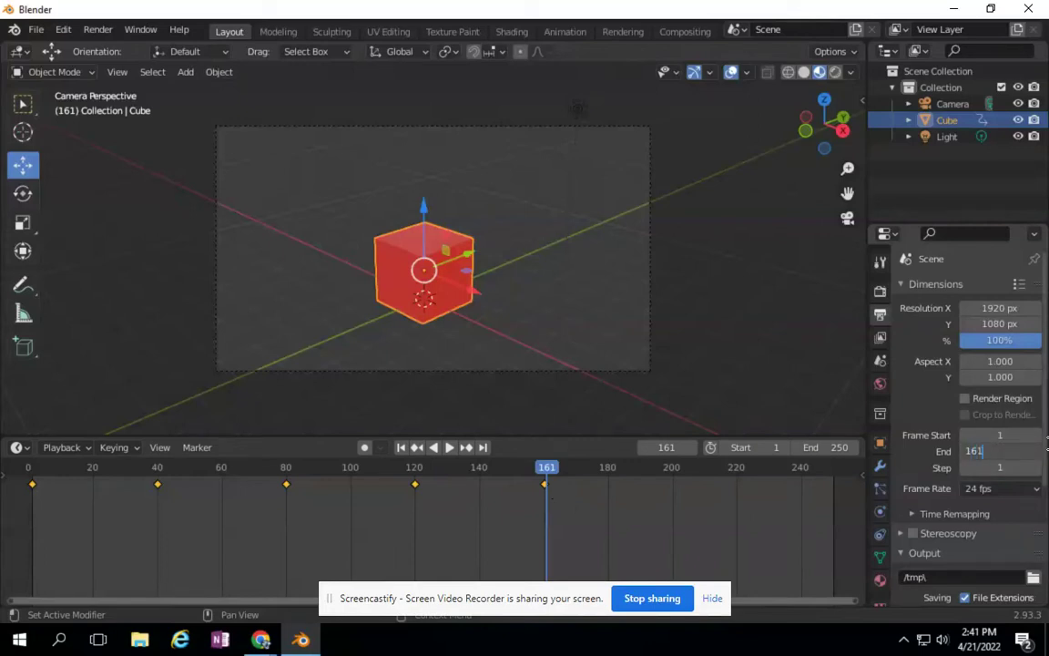
{"action": "type", "text": "161"}
{"action": "key", "text": "Return"}
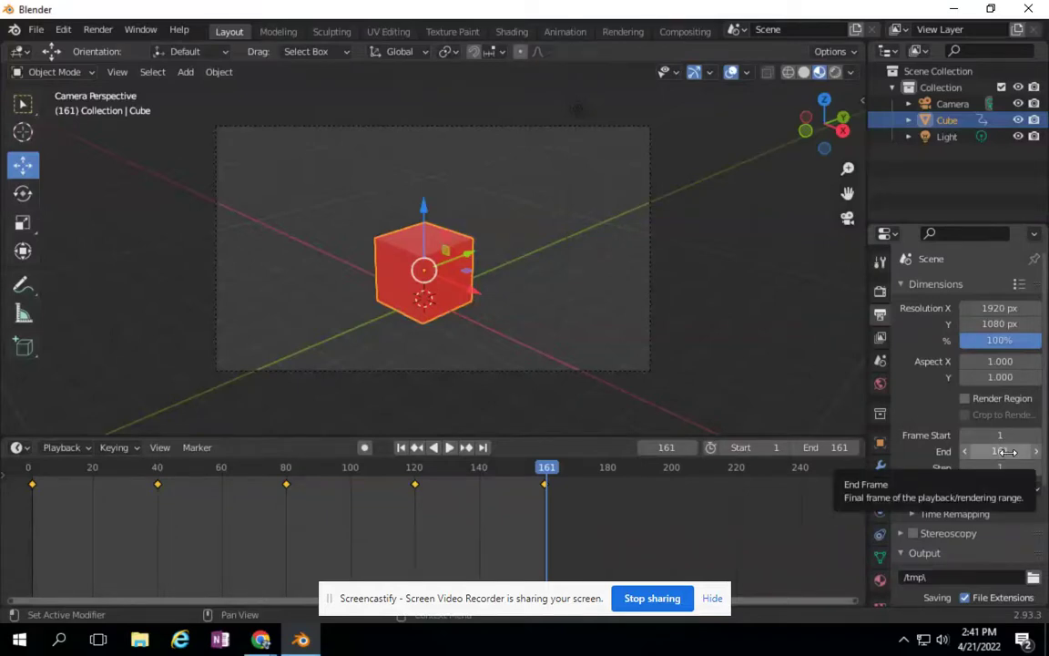
{"action": "scroll", "coordinate": [934, 472], "scroll_direction": "down", "scroll_amount": 3}
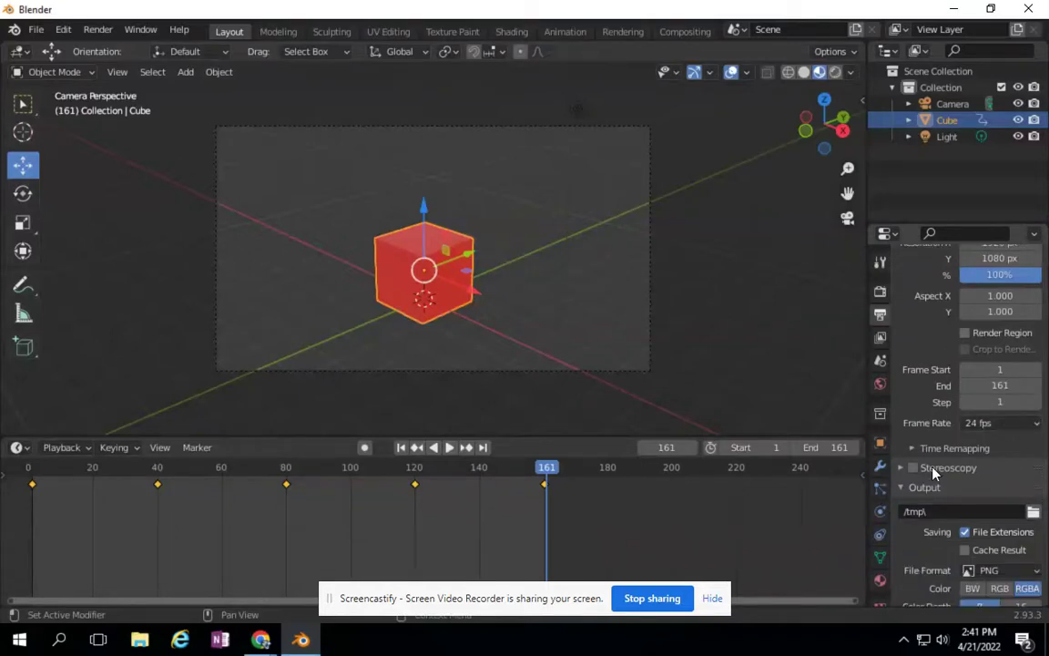
Set the render output path to the Desktop with the file name cubeAnimation.
{"action": "left_click", "coordinate": [1033, 513]}
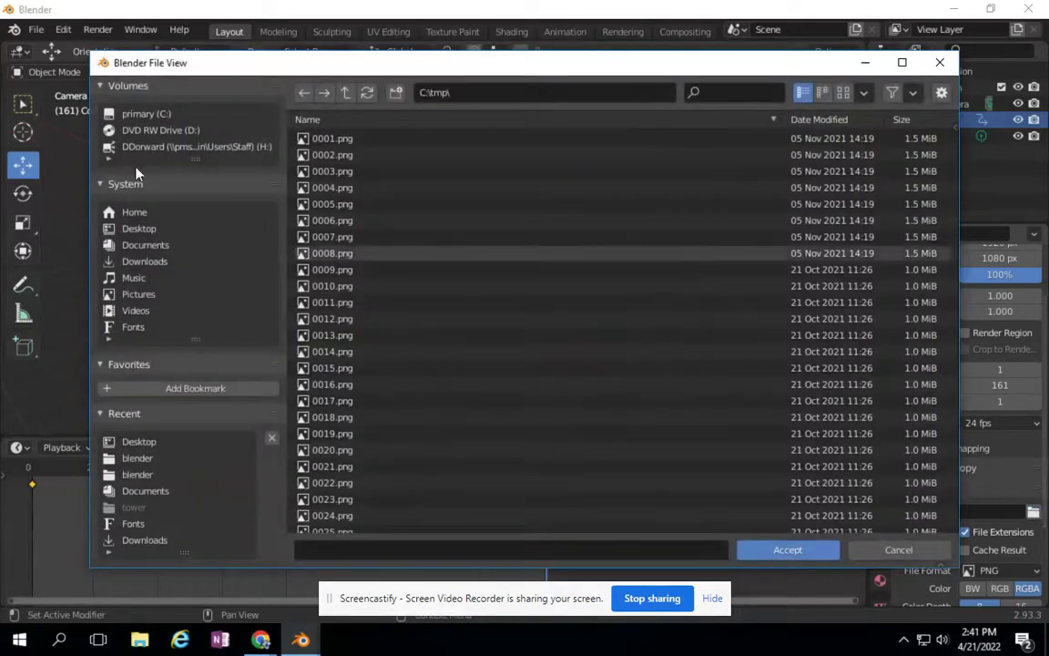
{"action": "left_click", "coordinate": [141, 228]}
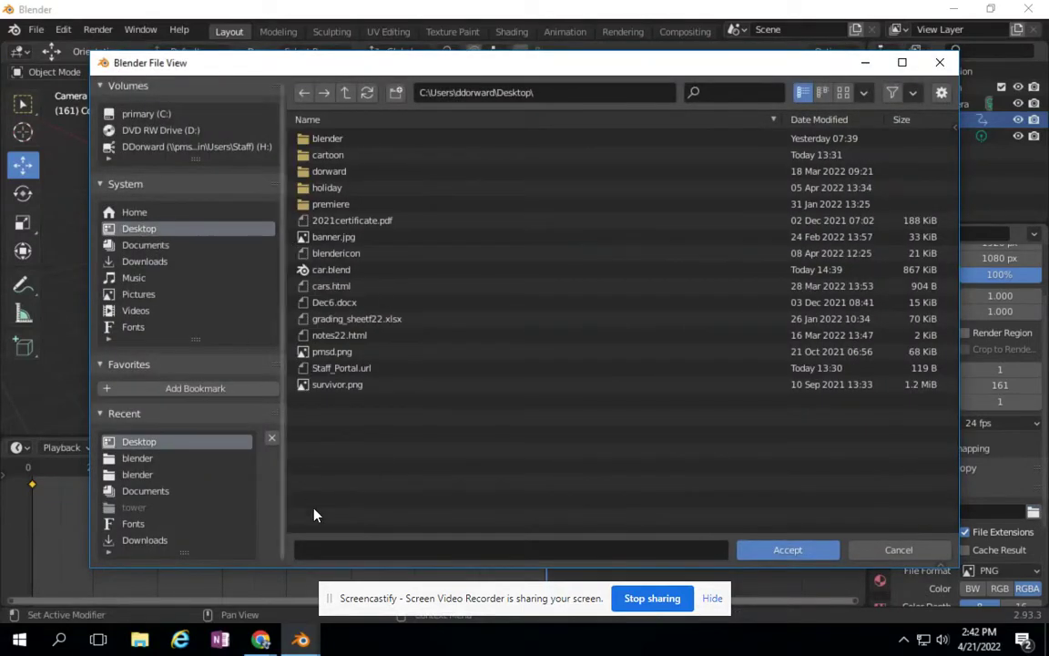
{"action": "left_click", "coordinate": [346, 552]}
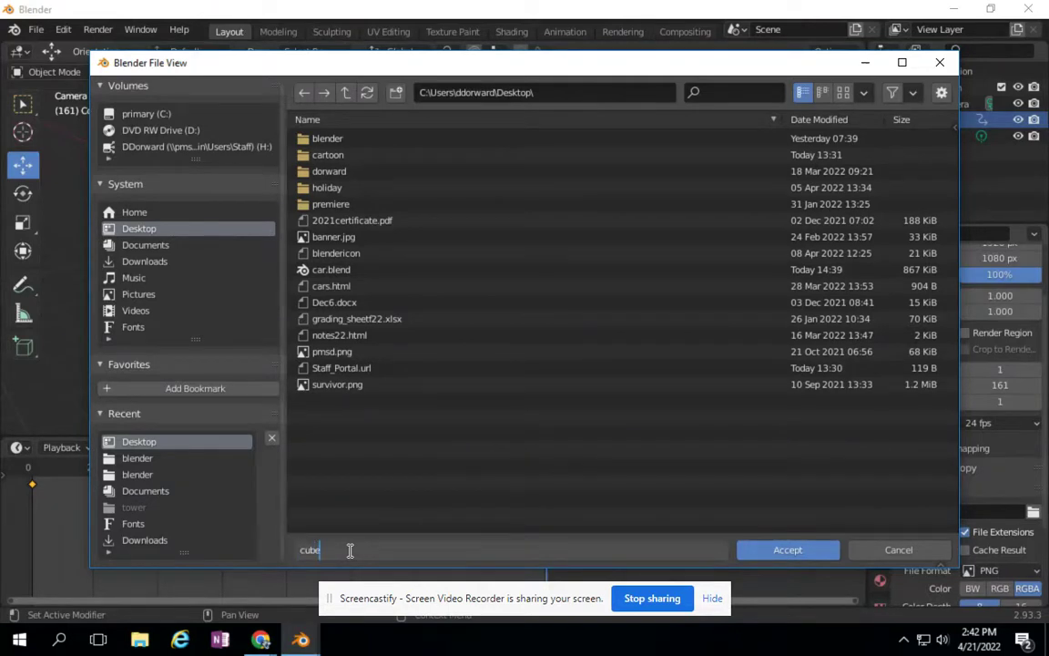
{"action": "key", "text": "Return"}
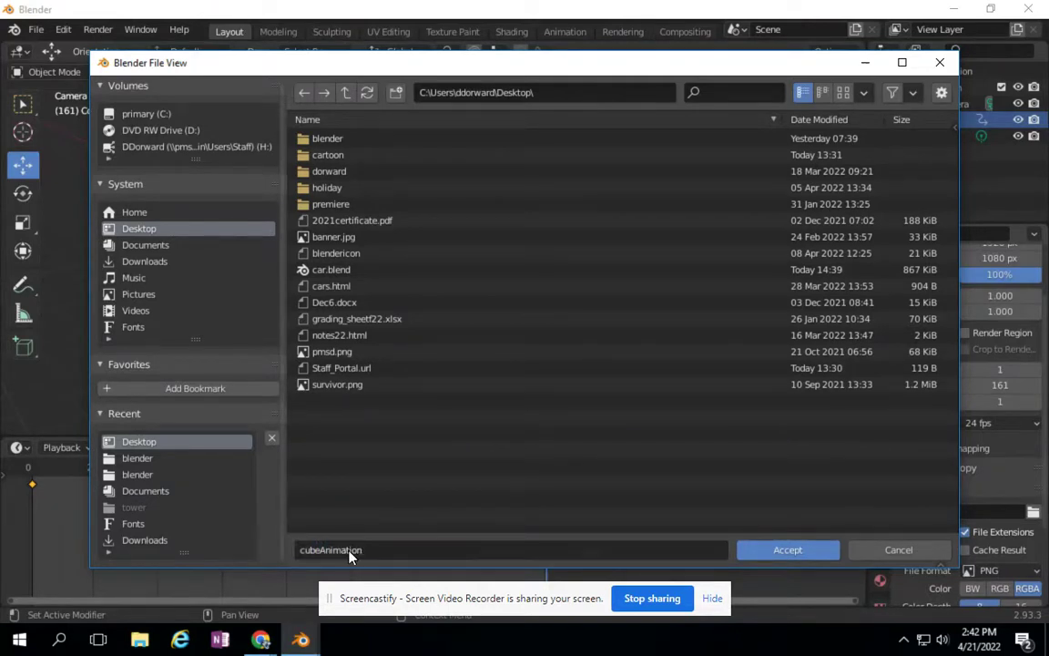
{"action": "left_click", "coordinate": [781, 551]}
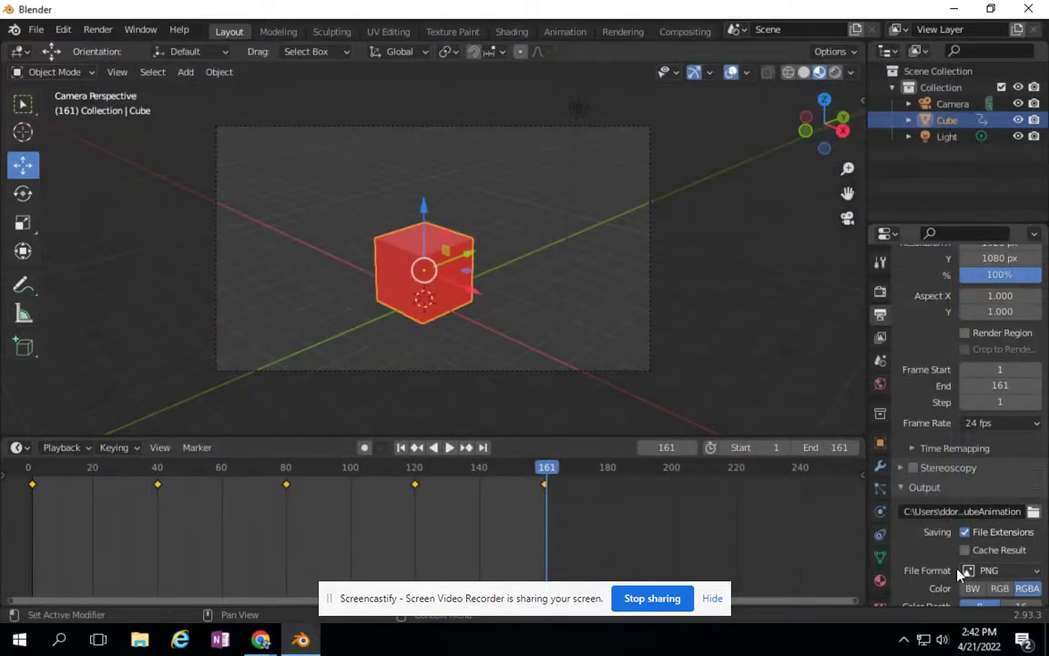
Switch the output File Format from PNG to AVI Raw.
{"action": "left_click", "coordinate": [985, 570]}
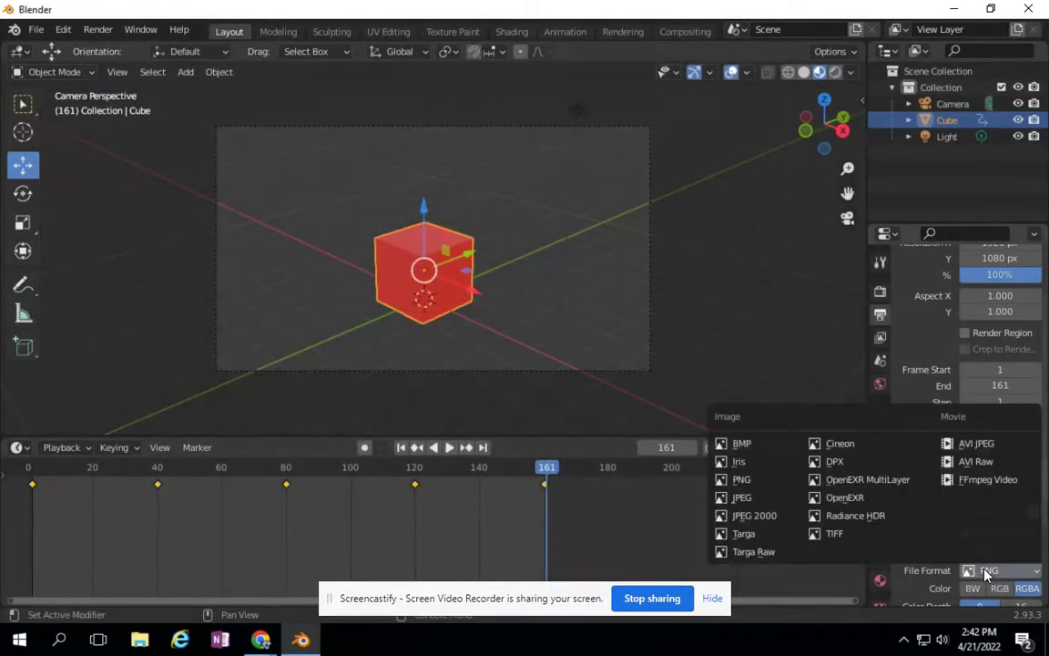
{"action": "left_click", "coordinate": [973, 462]}
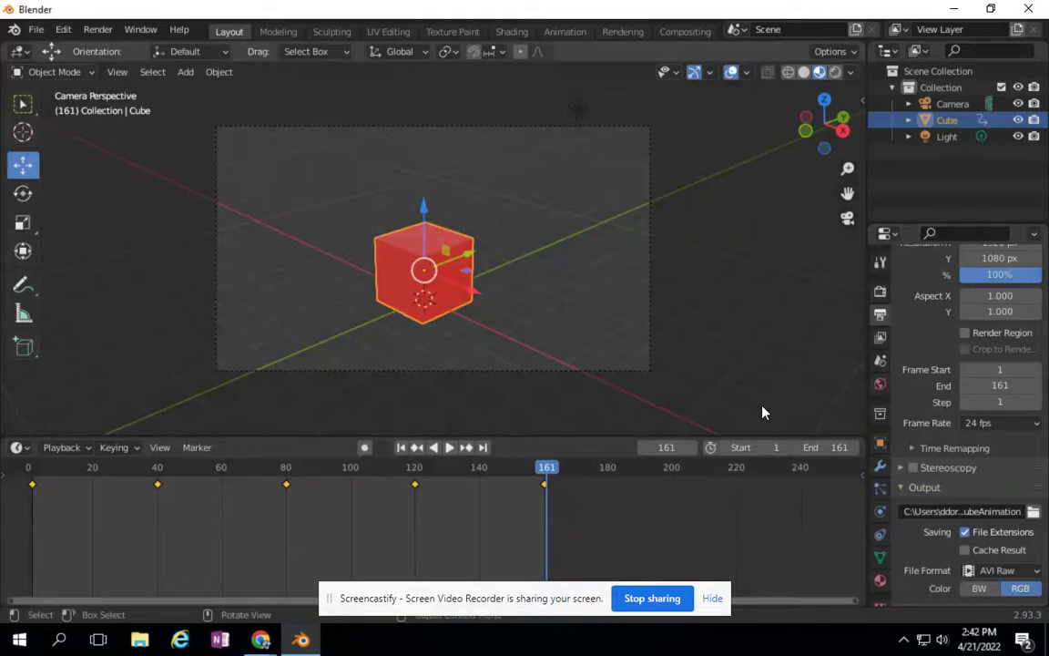
{"action": "left_click", "coordinate": [1000, 571]}
{"action": "left_click", "coordinate": [999, 571]}
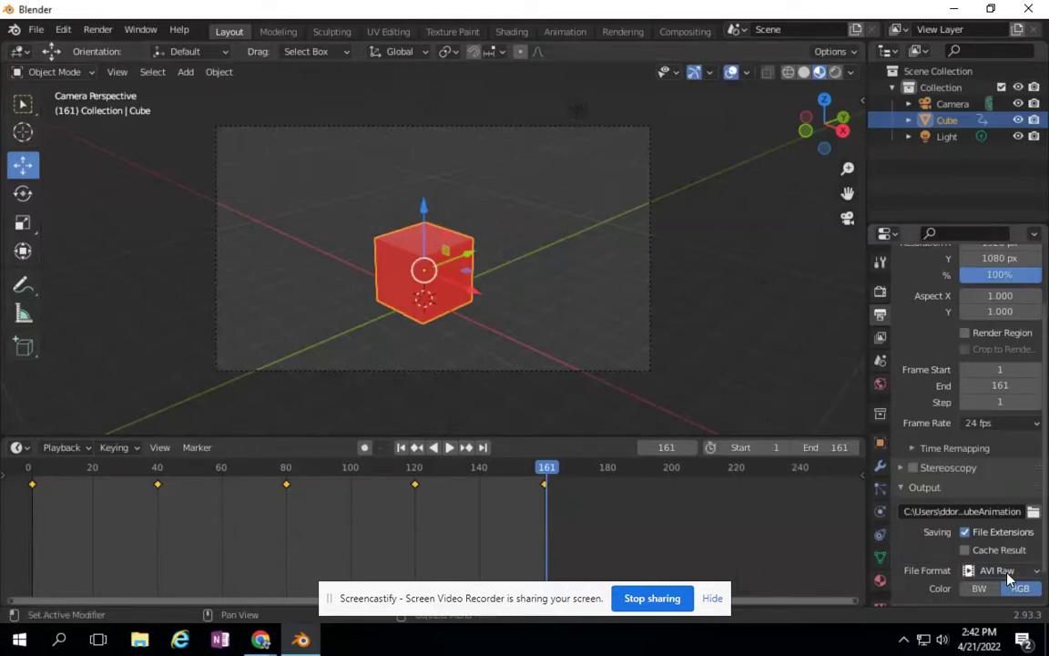
{"action": "left_click", "coordinate": [1000, 571]}
{"action": "left_click", "coordinate": [980, 461]}
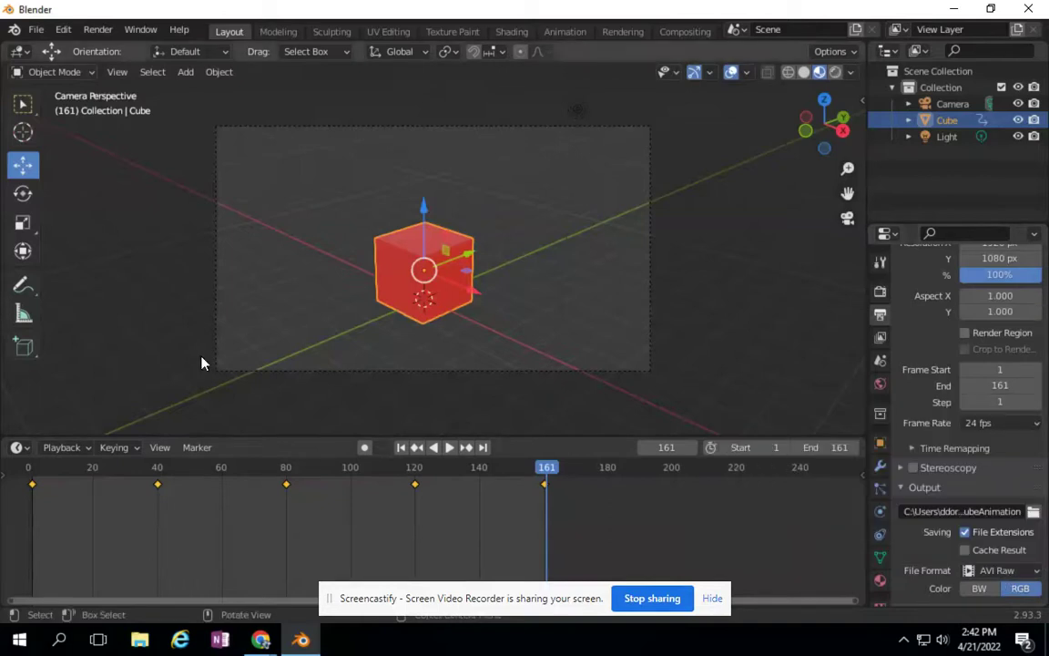
{"action": "left_click", "coordinate": [98, 30]}
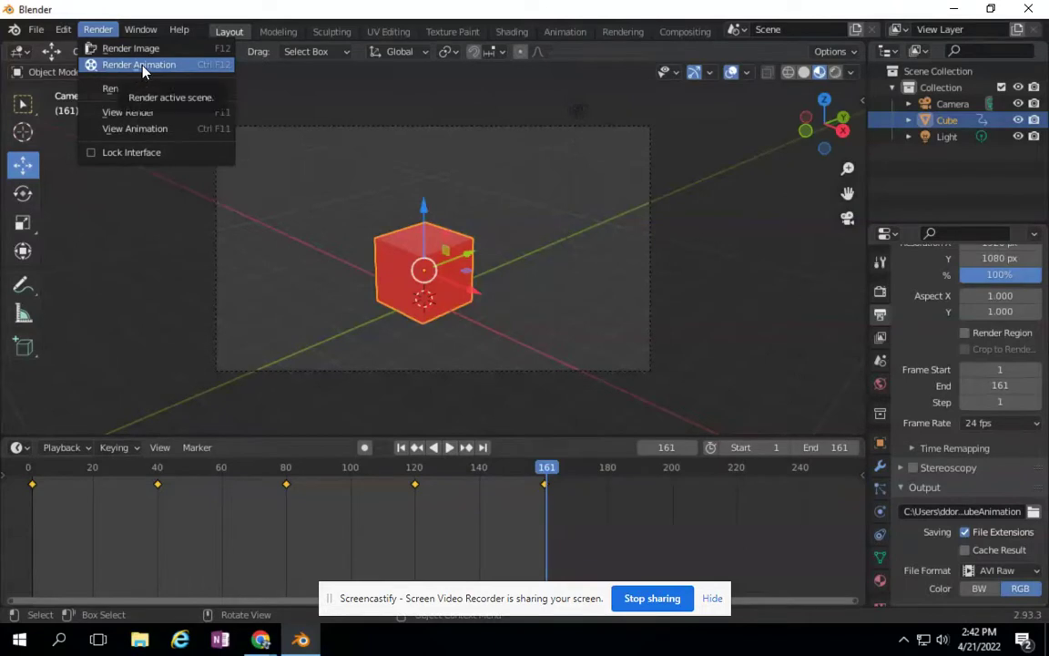
Start Render Animation to render frames 1–161 of the cube.
{"action": "left_click", "coordinate": [222, 68]}
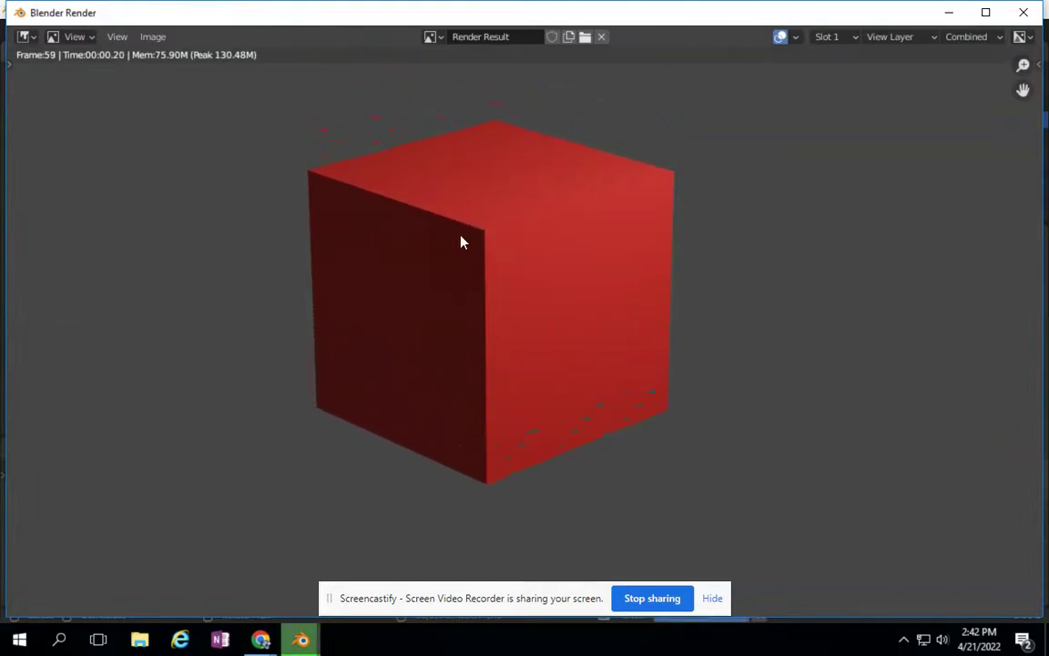
Minimize all windows, try opening cubeAnimation, dismiss the file-in-use error, then return to Blender.
{"action": "left_click", "coordinate": [949, 13]}
{"action": "left_click", "coordinate": [953, 13]}
{"action": "left_click", "coordinate": [953, 13]}
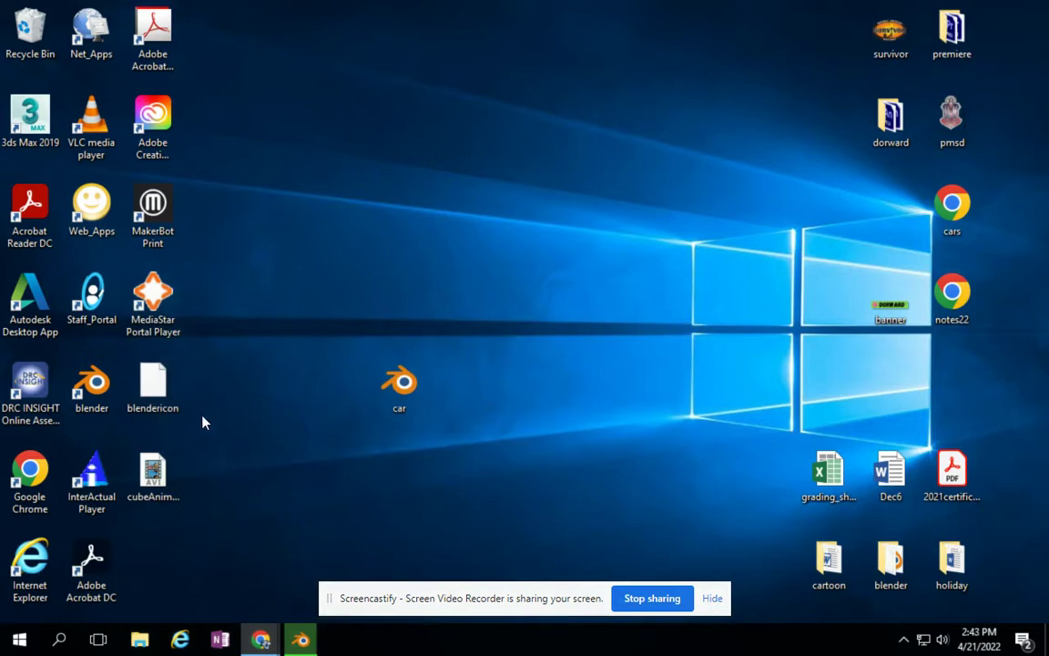
{"action": "double_click", "coordinate": [155, 480]}
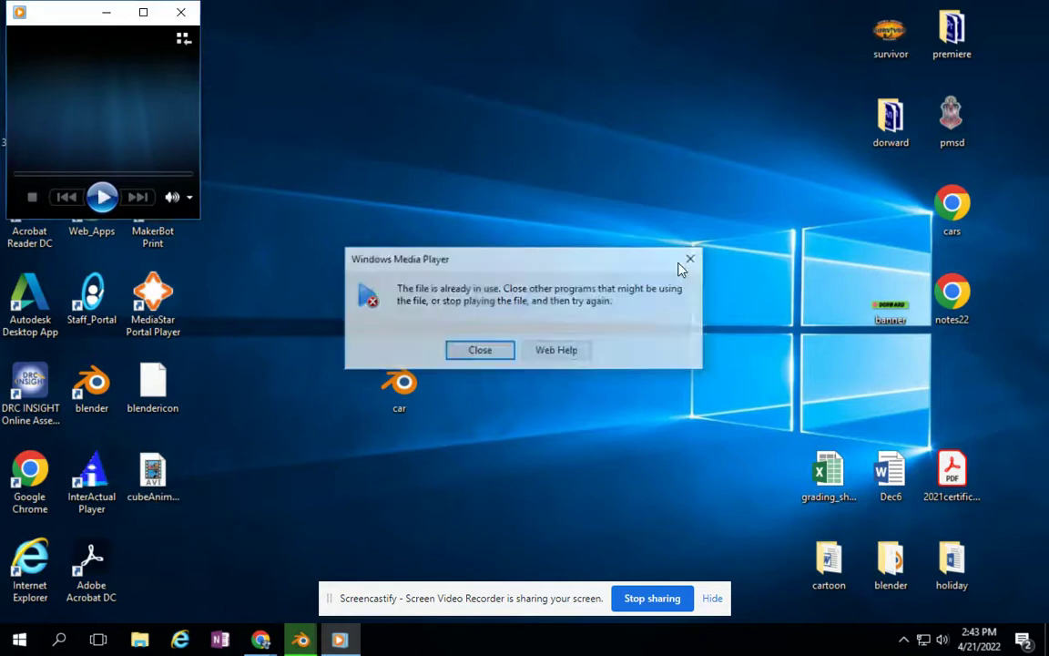
{"action": "left_click", "coordinate": [686, 260]}
{"action": "left_click", "coordinate": [299, 638]}
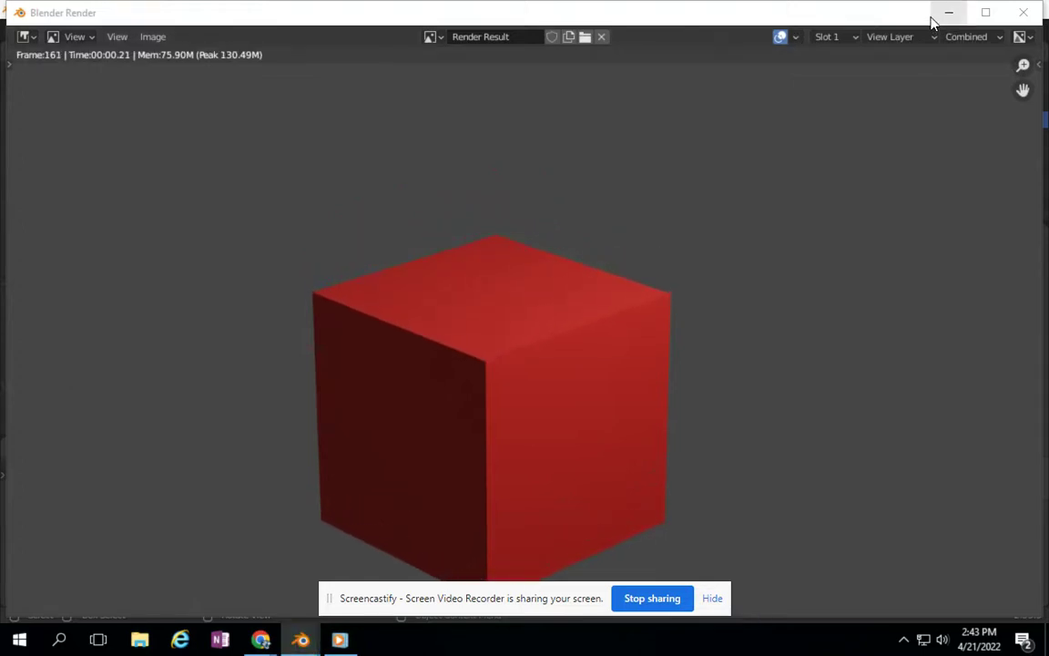
Close the render window and empty player, then open cubeAnimation in Windows Media Player.
{"action": "left_click", "coordinate": [1020, 13]}
{"action": "left_click", "coordinate": [944, 12]}
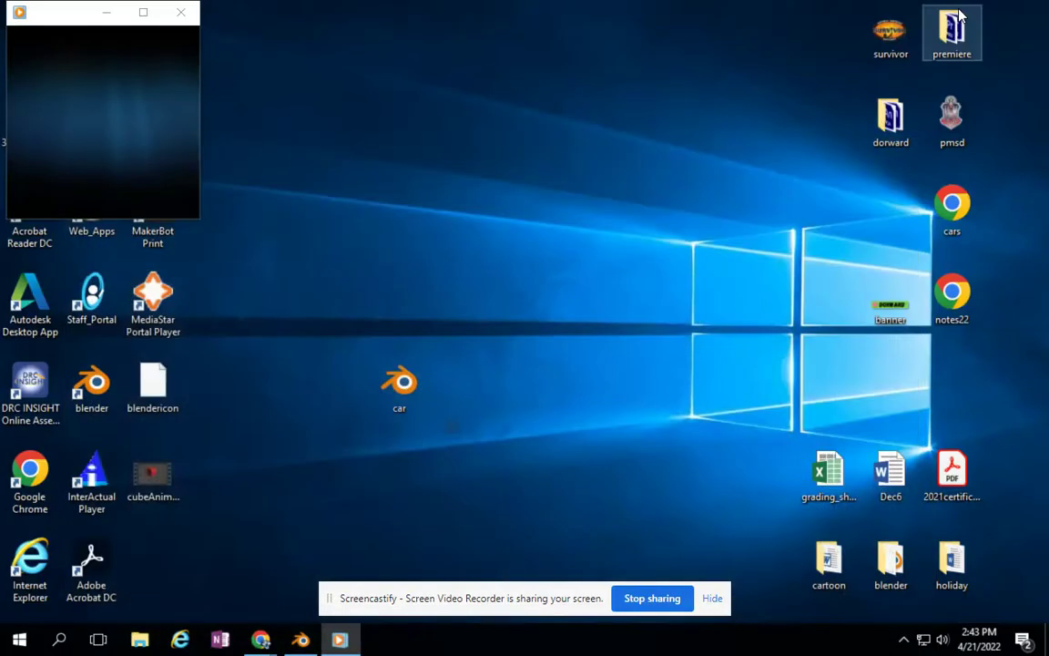
{"action": "left_click", "coordinate": [180, 12]}
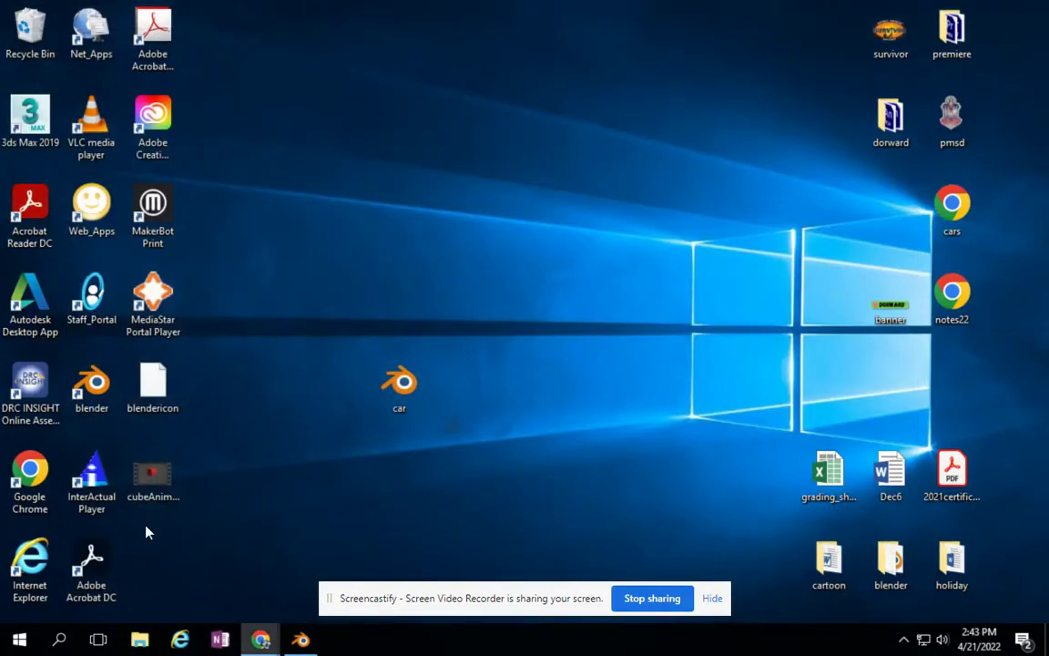
{"action": "double_click", "coordinate": [156, 485]}
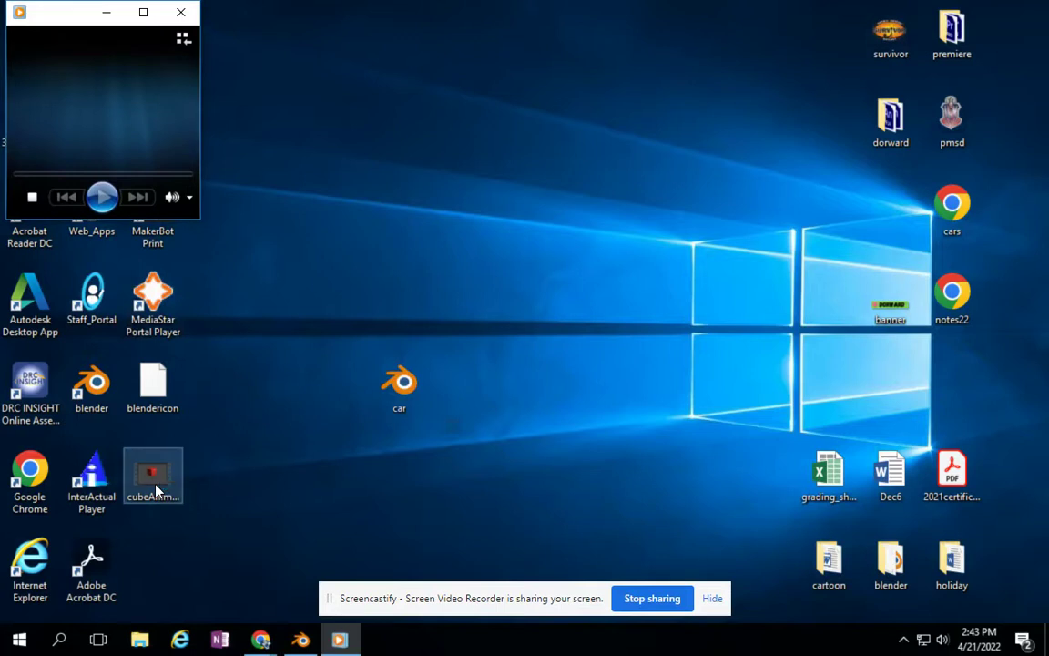